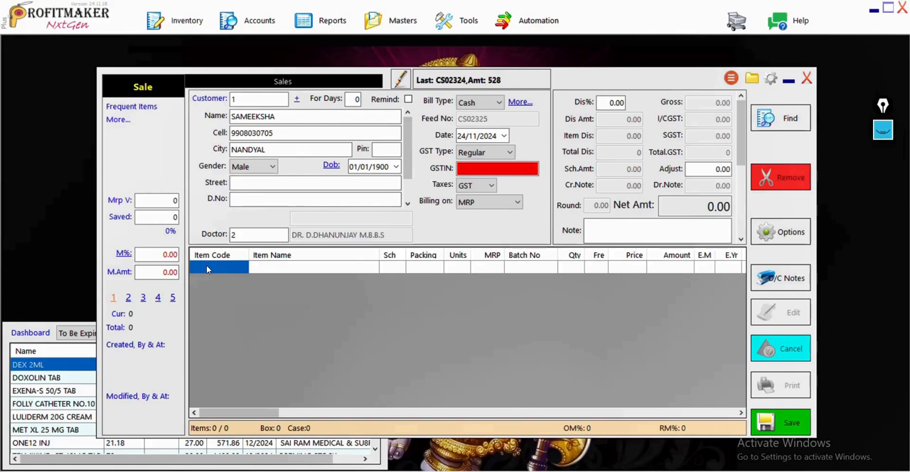
# Open the item selection list for the first row of the sale bill.
pyautogui.click(207, 268)
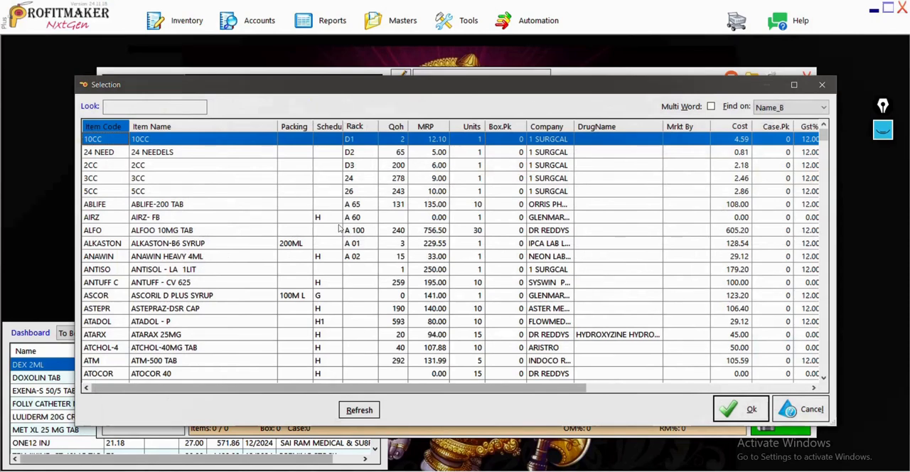
# Circle the Qoh column heading and tick the Rack heading with the annotation pen, and undo both marks.
pyautogui.click(886, 130)
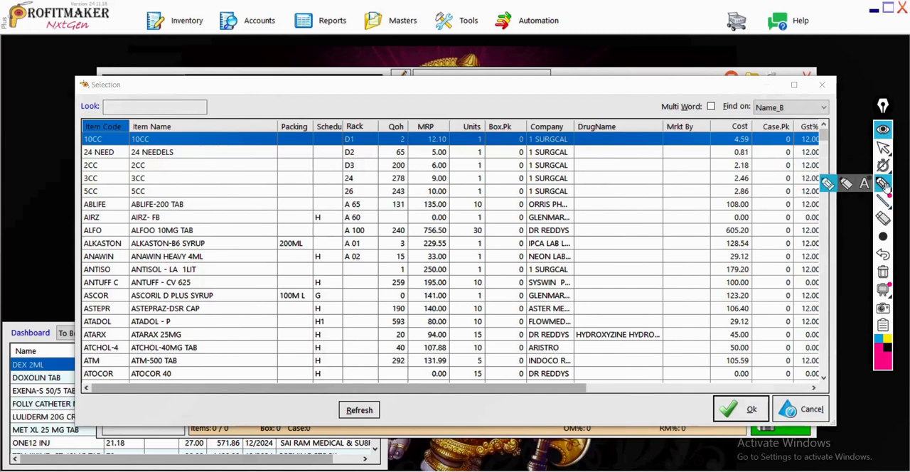
pyautogui.click(885, 187)
pyautogui.moveTo(396, 110)
pyautogui.mouseDown()
pyautogui.moveTo(378, 124)
pyautogui.moveTo(411, 144)
pyautogui.moveTo(399, 117)
pyautogui.mouseUp()
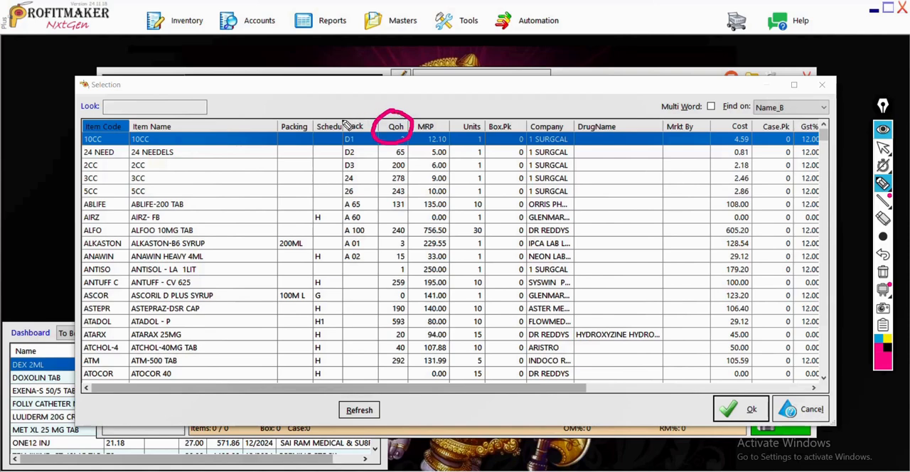
pyautogui.moveTo(347, 116)
pyautogui.mouseDown()
pyautogui.moveTo(369, 90)
pyautogui.moveTo(344, 106)
pyautogui.moveTo(351, 118)
pyautogui.mouseUp()
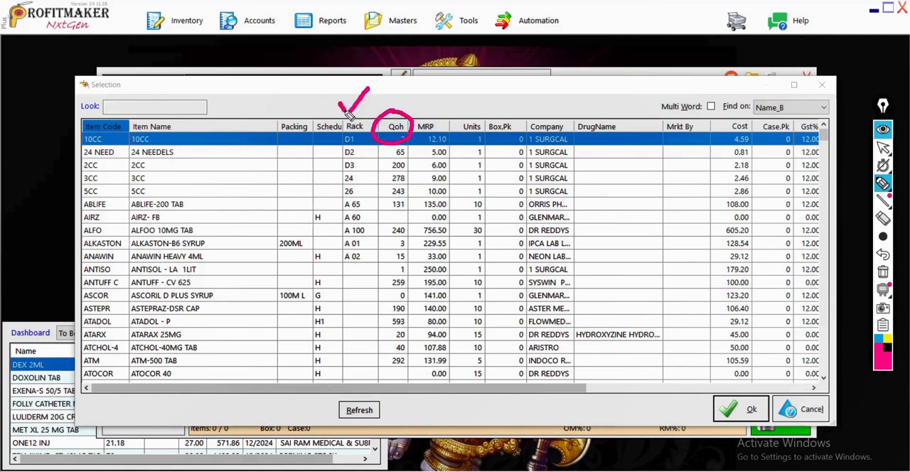
pyautogui.click(884, 257)
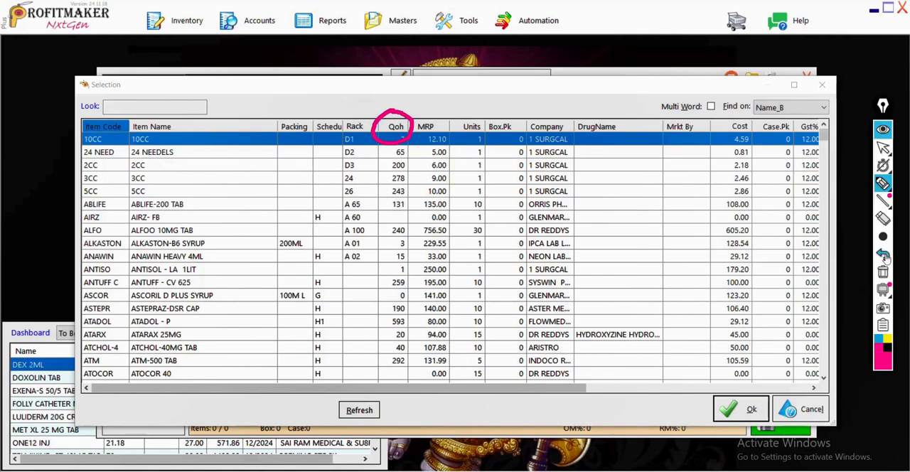
pyautogui.click(885, 258)
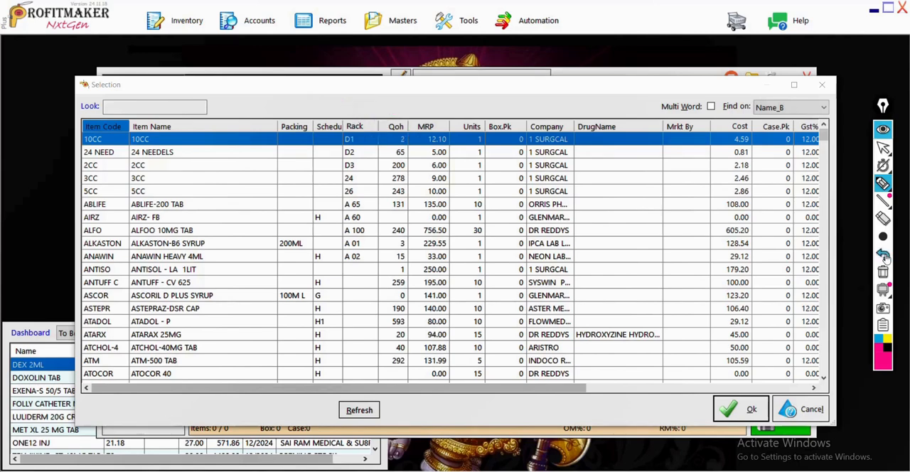
pyautogui.click(885, 131)
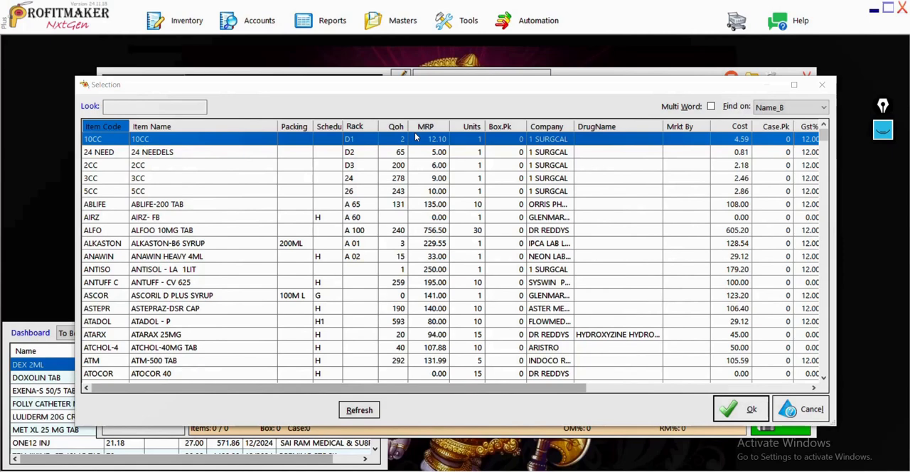
# Add DOLO 650 to the sale bill from batch DHONI with a quantity of 10.
pyautogui.click(279, 207)
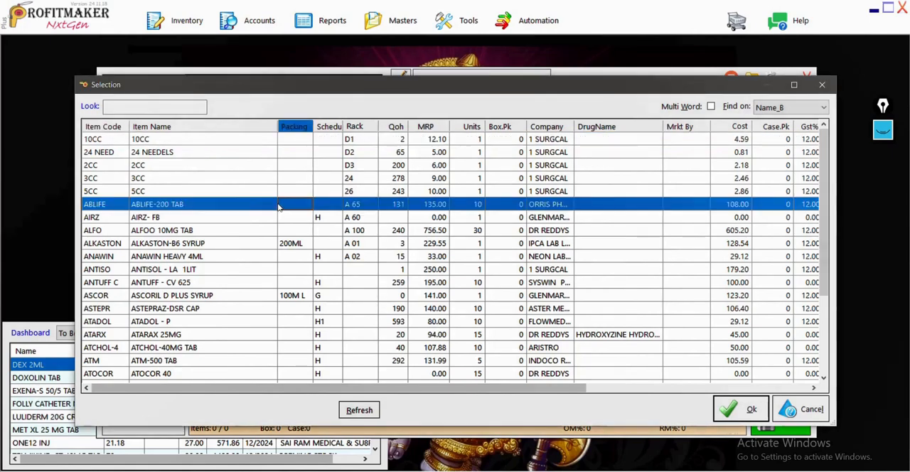
pyautogui.write('D')
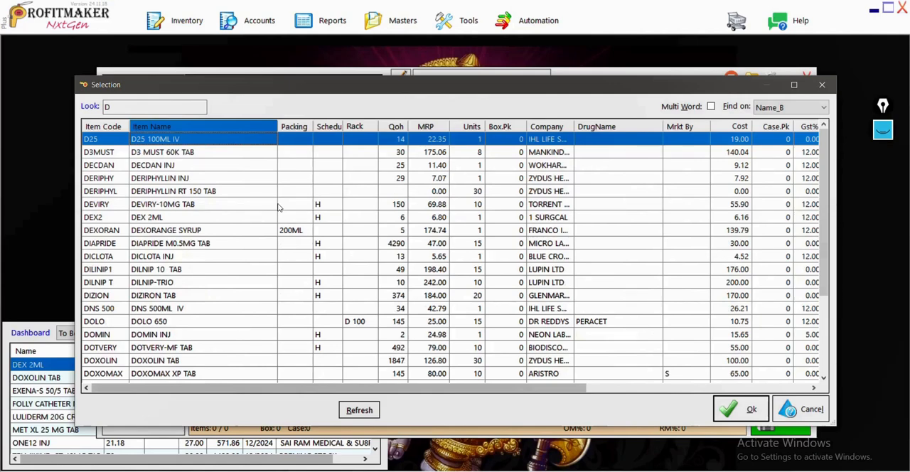
pyautogui.write('O')
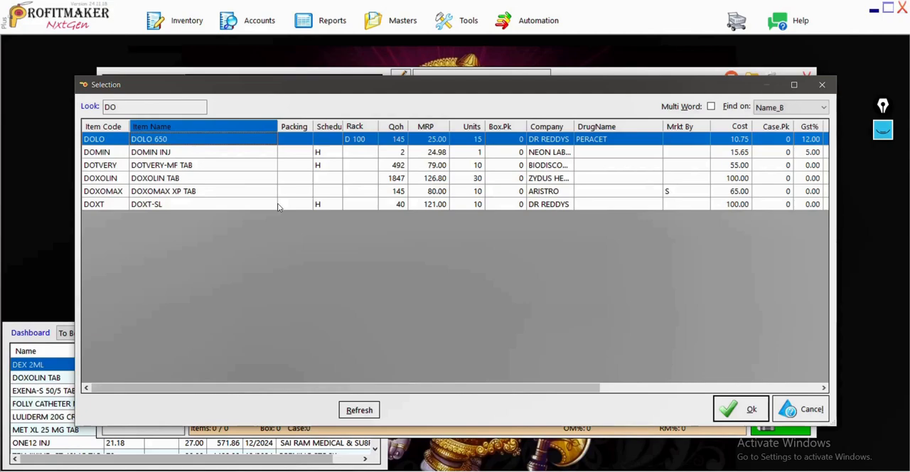
pyautogui.press('Return')
pyautogui.press('Down')
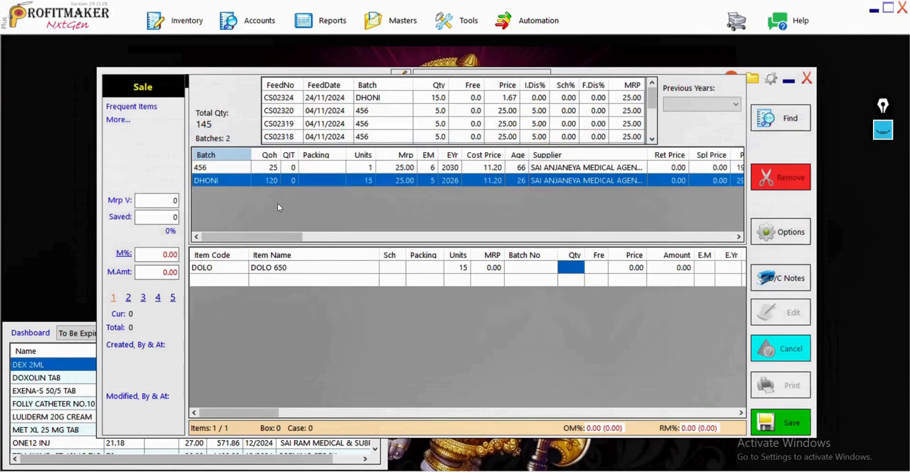
pyautogui.press('Return')
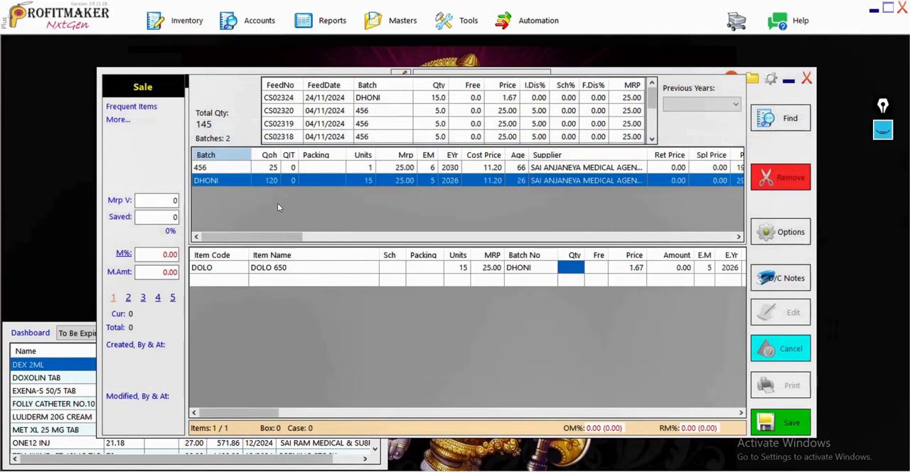
pyautogui.write('10')
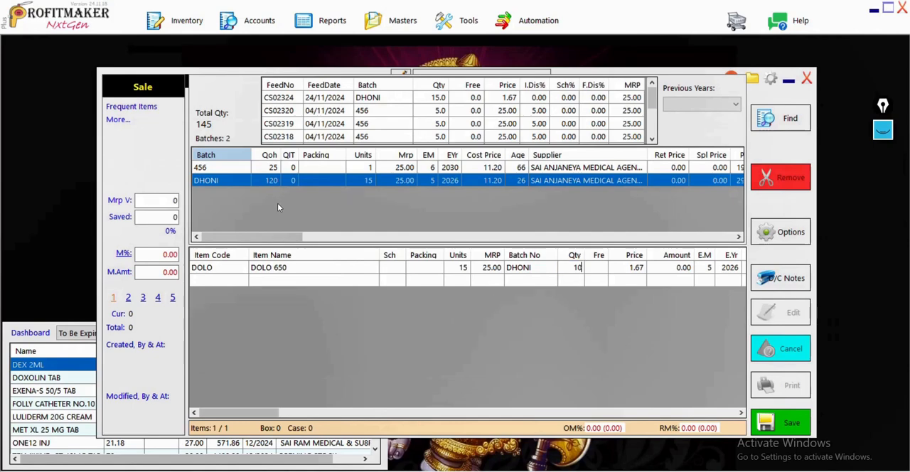
pyautogui.press('Return')
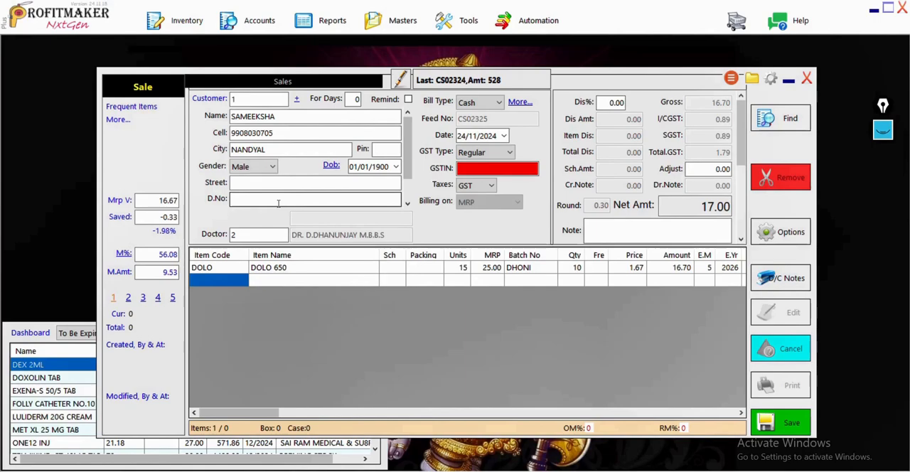
# Add TELMIKIND-H TAB to the second row of the bill from batch 502 with a quantity of 10.
pyautogui.press('Return')
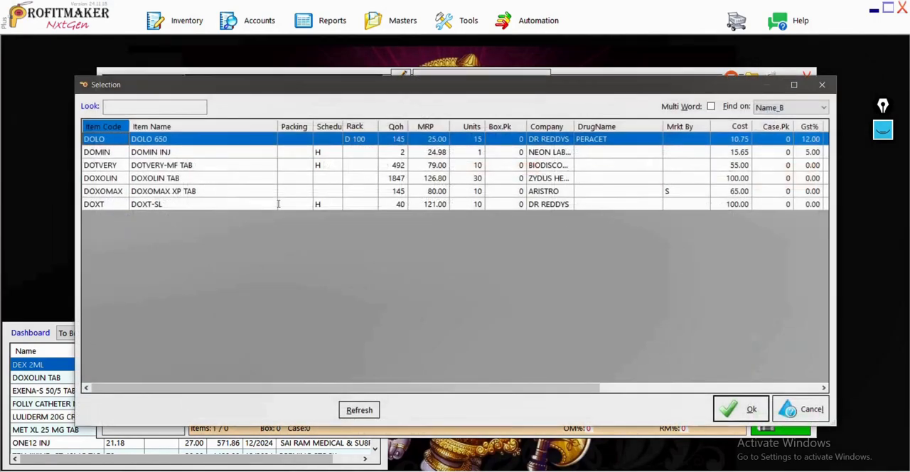
pyautogui.write('TEL')
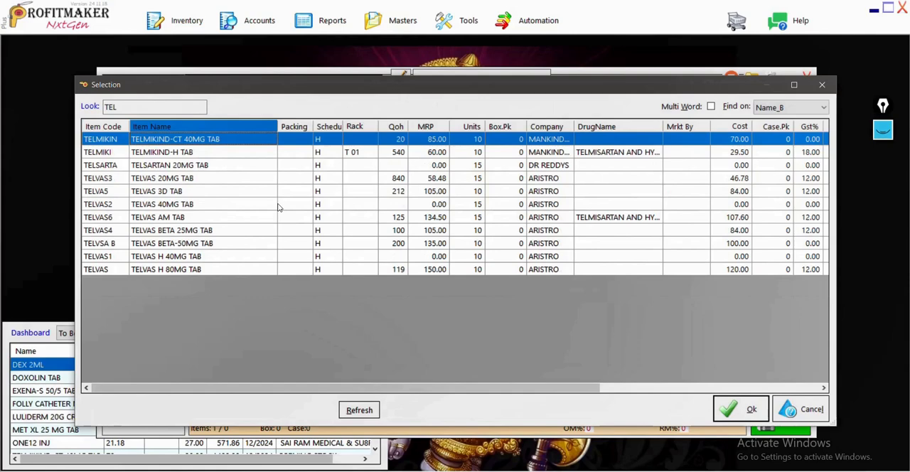
pyautogui.press('Down')
pyautogui.press('Return')
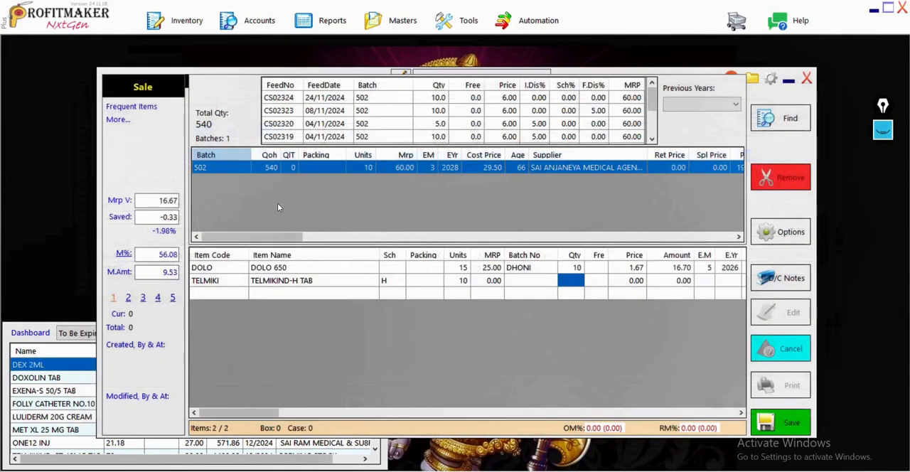
pyautogui.write('10')
pyautogui.press('Return')
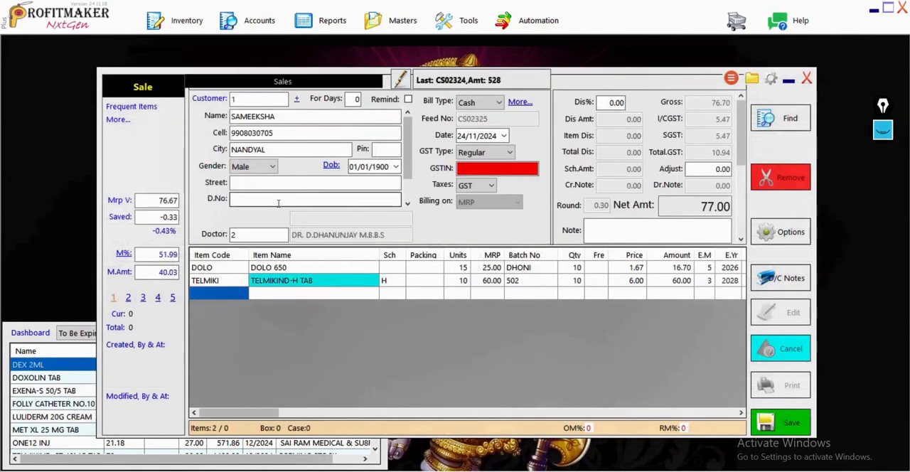
# Delete the TELMIKIND-H TAB row from the sale bill.
pyautogui.click(219, 282)
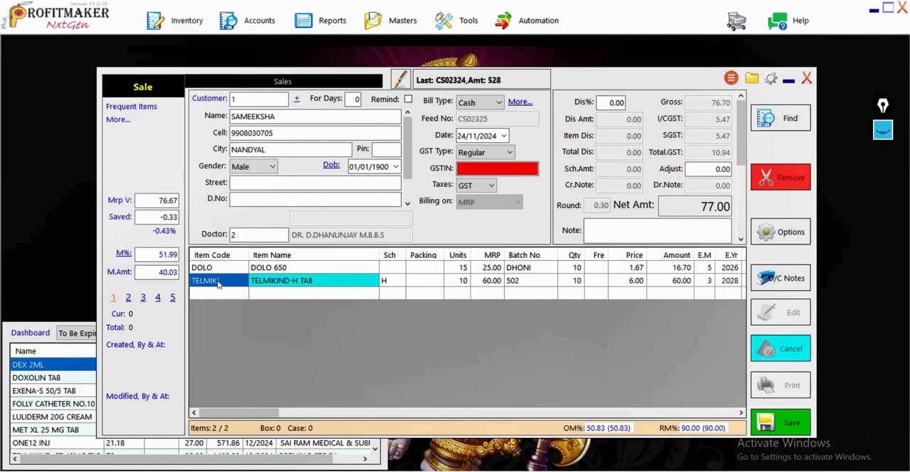
pyautogui.press('Delete')
# Add AVIL INJ to the second row of the bill from batch 843 with a quantity of 10.
pyautogui.click(218, 281)
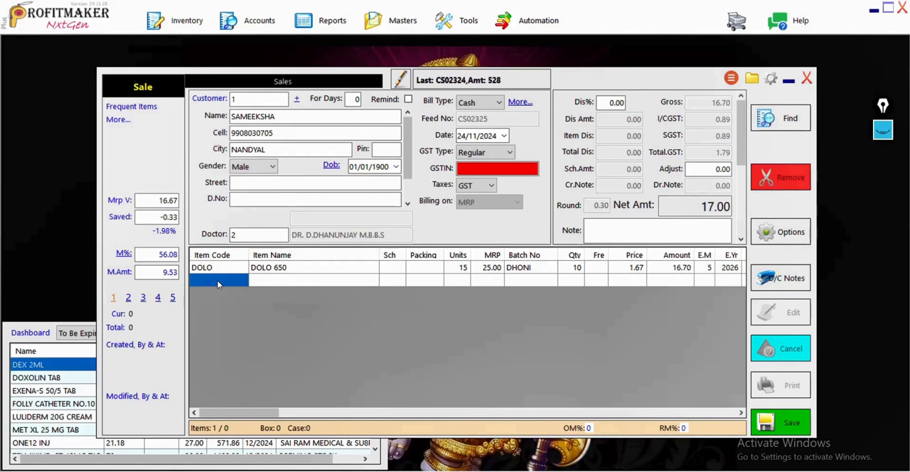
pyautogui.write('tel')
pyautogui.press('Return')
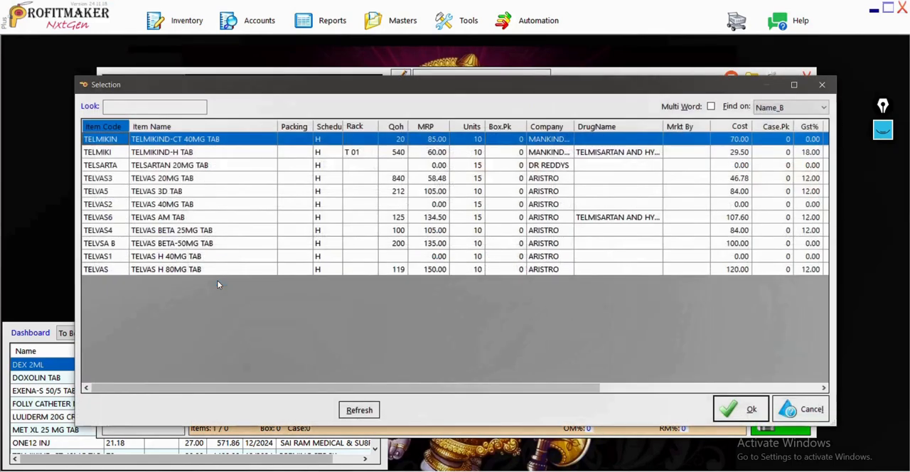
pyautogui.write('AVI')
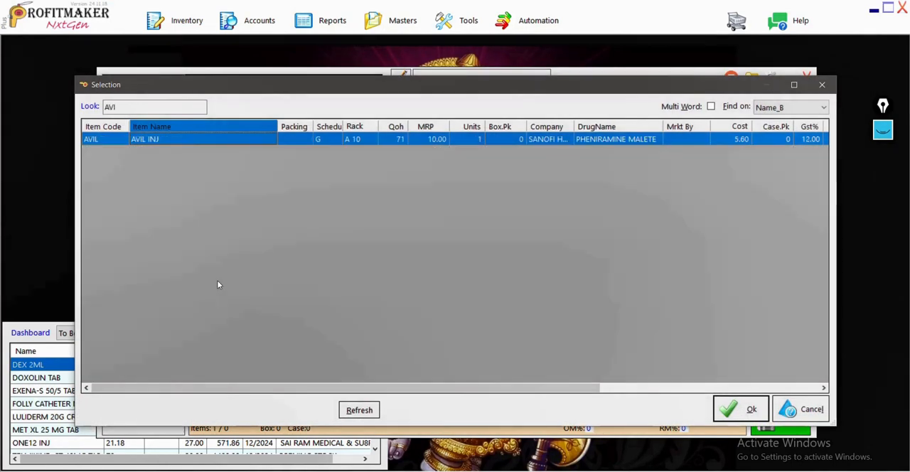
pyautogui.press('Return')
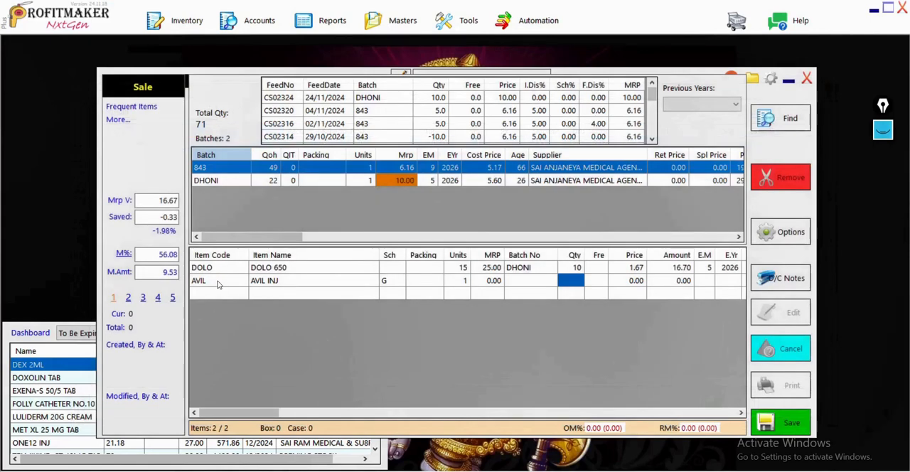
pyautogui.write('10')
pyautogui.press('Return')
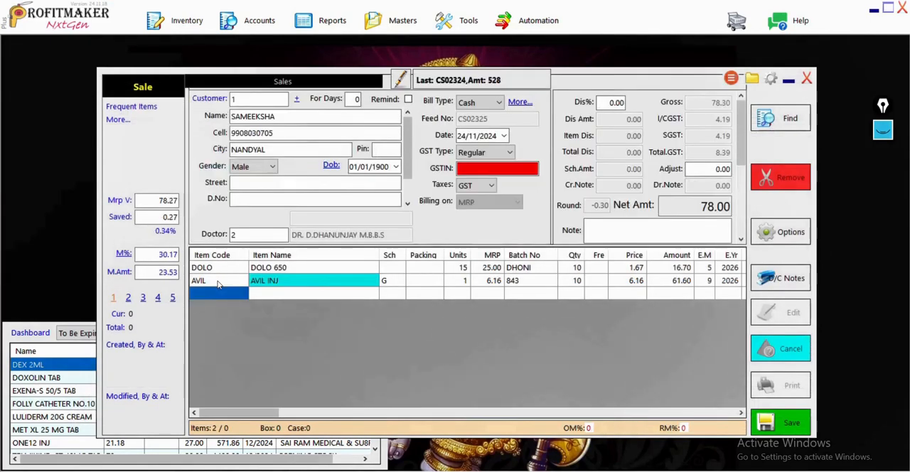
# Reopen the batch selection list for the AVIL INJ row of the bill.
pyautogui.click(219, 284)
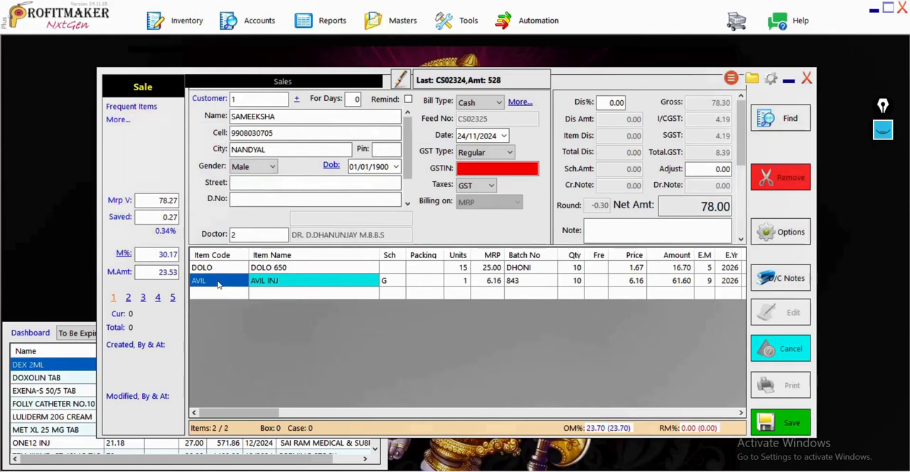
pyautogui.click(515, 282)
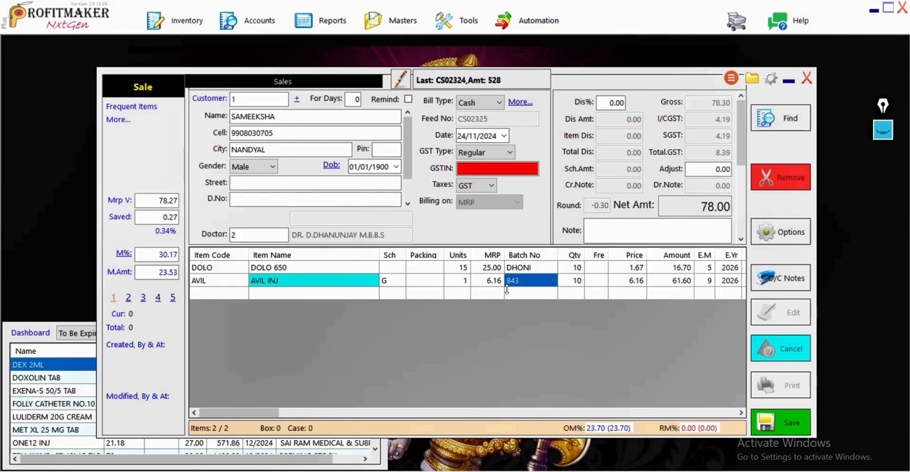
pyautogui.click(420, 284)
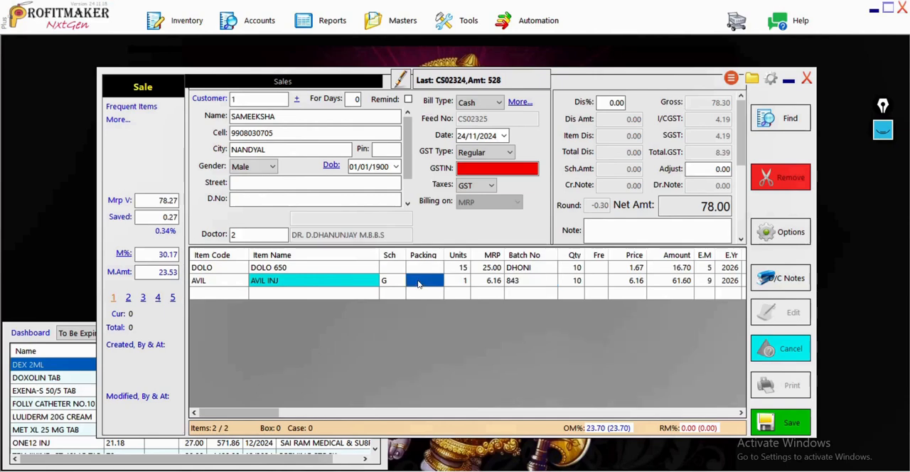
pyautogui.press('Return')
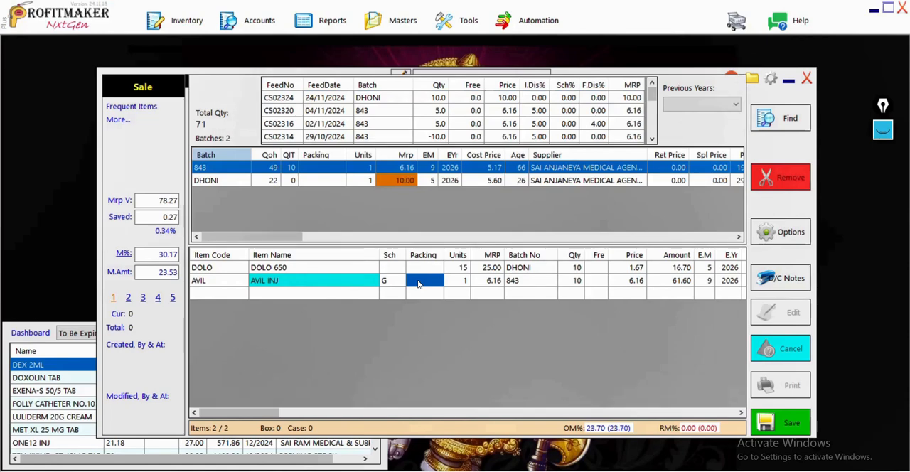
# Circle the MRP values of the AVIL INJ batches with the annotation pen and clear the mark.
pyautogui.click(883, 132)
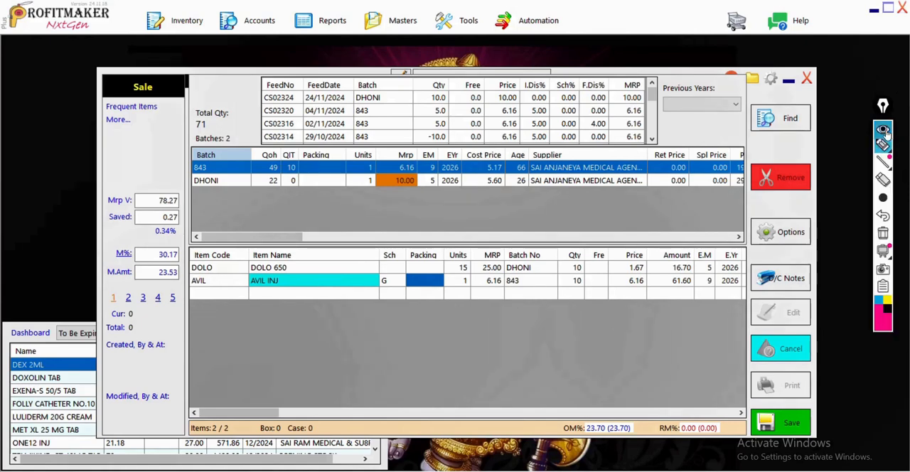
pyautogui.moveTo(885, 187)
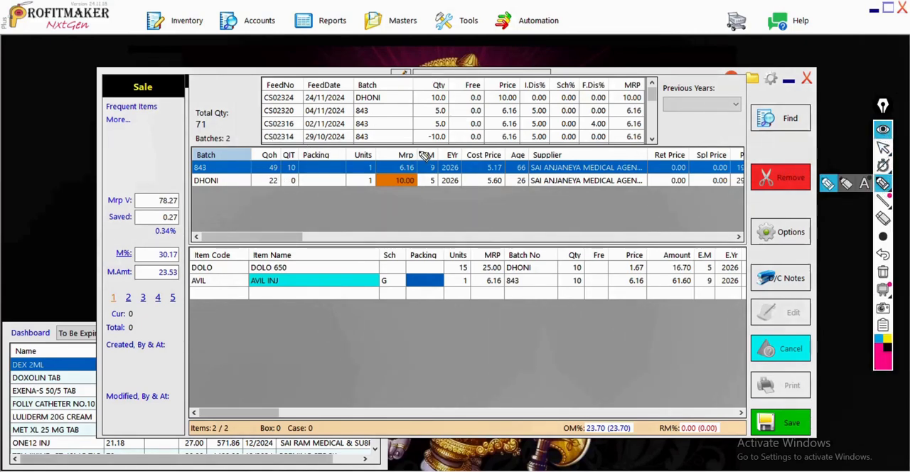
pyautogui.moveTo(408, 149)
pyautogui.mouseDown()
pyautogui.moveTo(386, 150)
pyautogui.moveTo(366, 190)
pyautogui.moveTo(418, 201)
pyautogui.moveTo(430, 165)
pyautogui.moveTo(405, 153)
pyautogui.mouseUp()
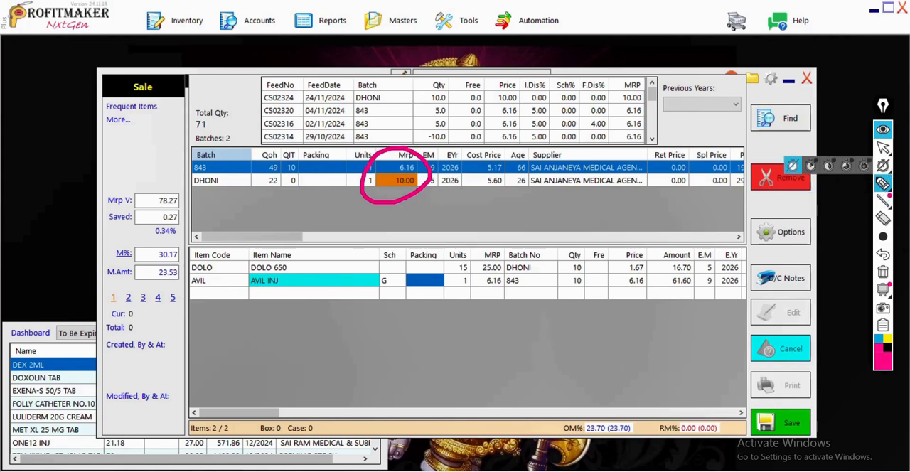
pyautogui.click(884, 132)
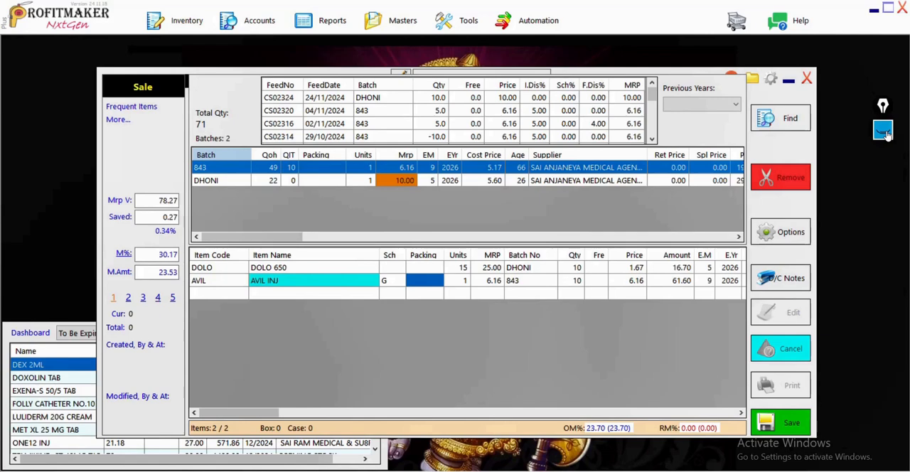
# Change the AVIL INJ row's batch to DHONI and accept a quantity of 10.
pyautogui.click(264, 183)
pyautogui.press('Return')
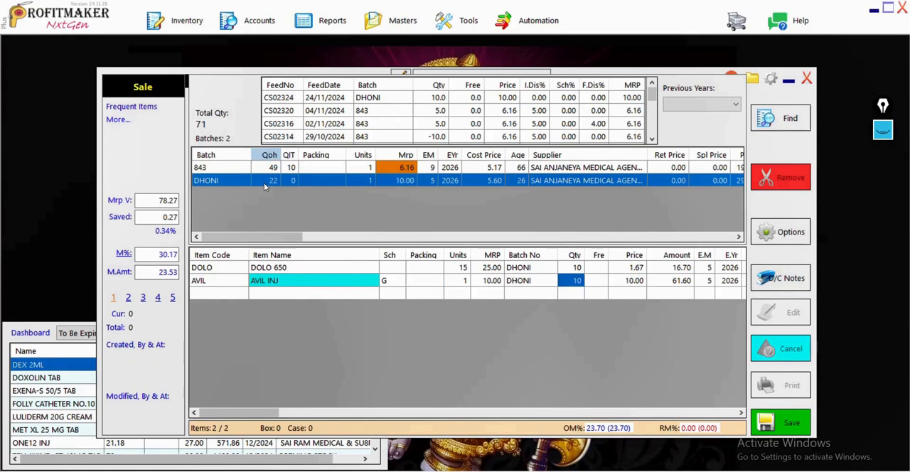
pyautogui.press('Return')
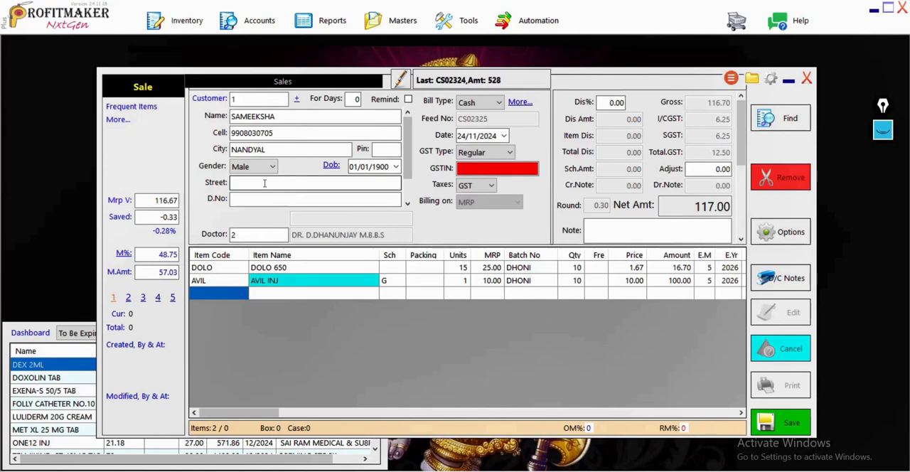
# Add GLIMIPRIME-M1 TAB to the third row of the bill from batch G012401A as a return with quantity -15.
pyautogui.write('GL')
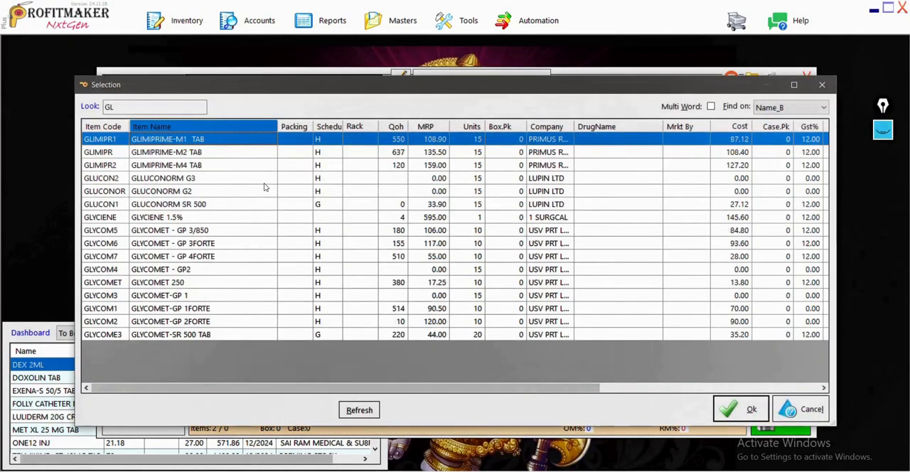
pyautogui.press('Return')
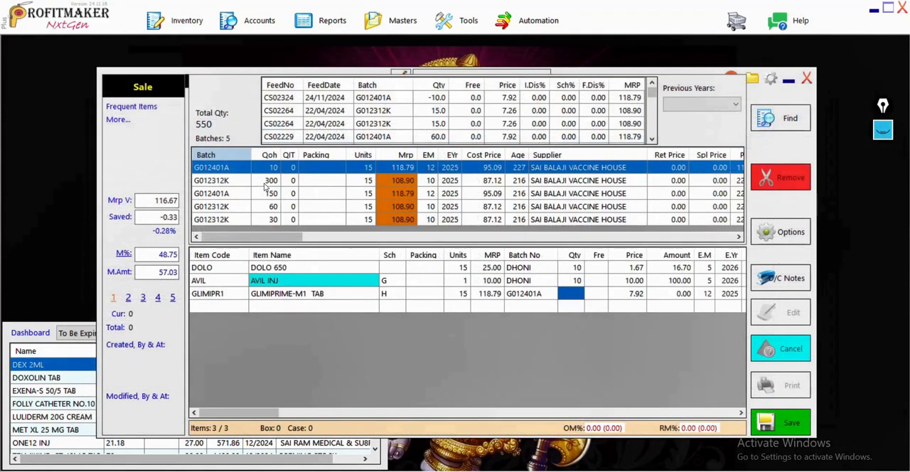
pyautogui.write('1')
pyautogui.write('15')
pyautogui.press('Return')
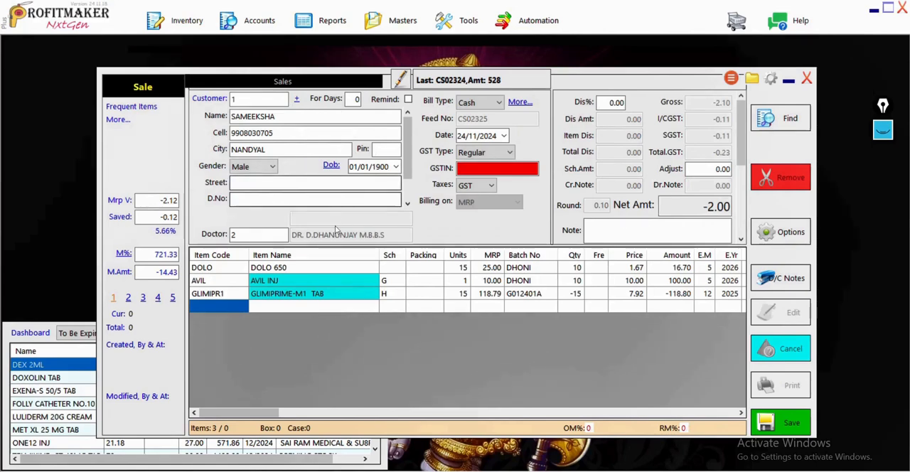
# Change the GLIMIPRIME-M1 TAB row's batch to G012312K with an MRP of 108.90 and accept the quantity of -15.
pyautogui.click(301, 298)
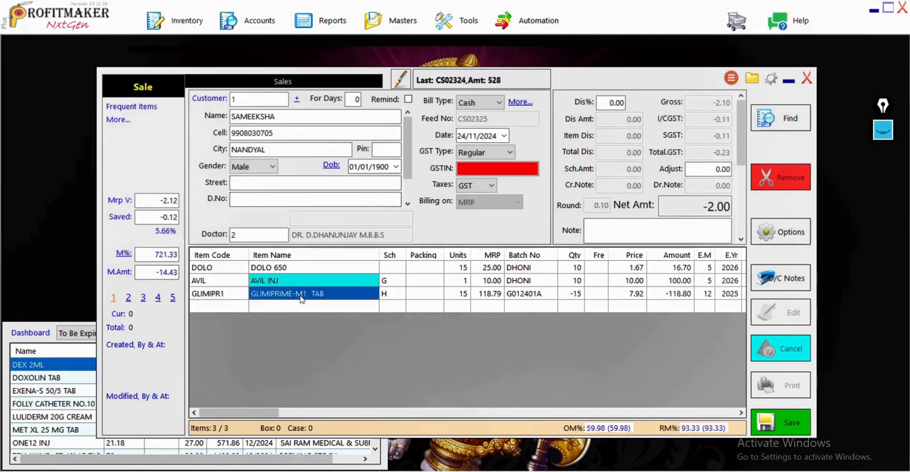
pyautogui.click(522, 299)
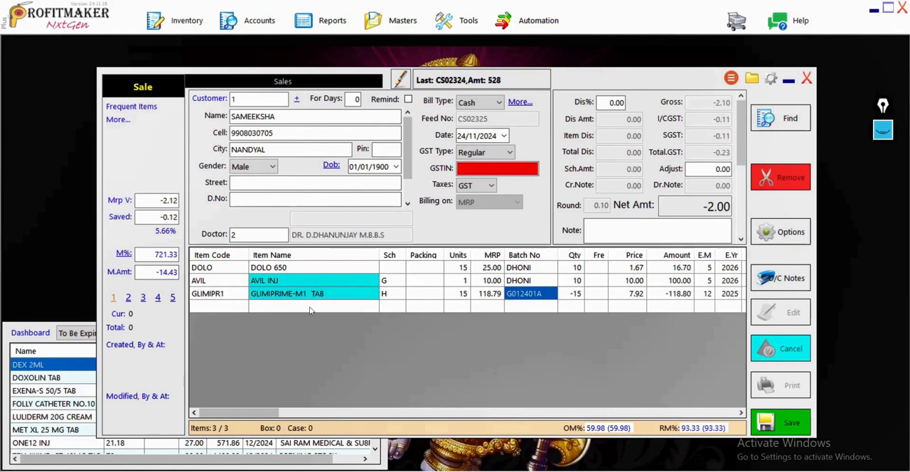
pyautogui.click(291, 297)
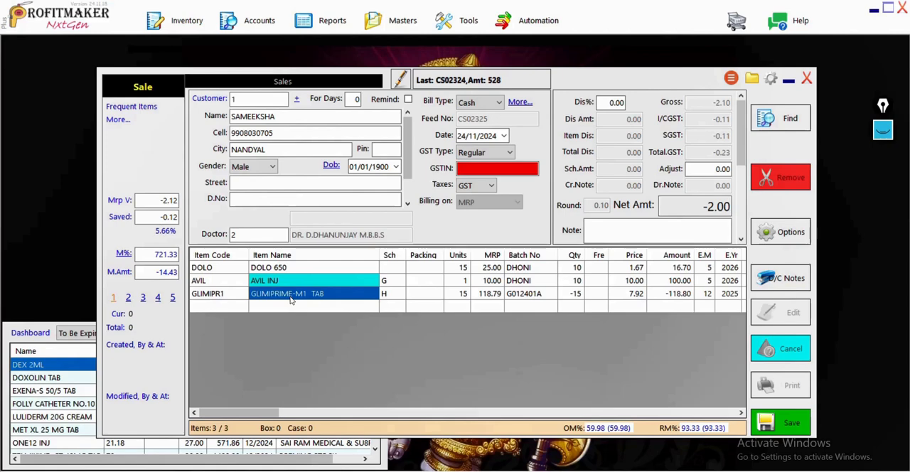
pyautogui.press('Return')
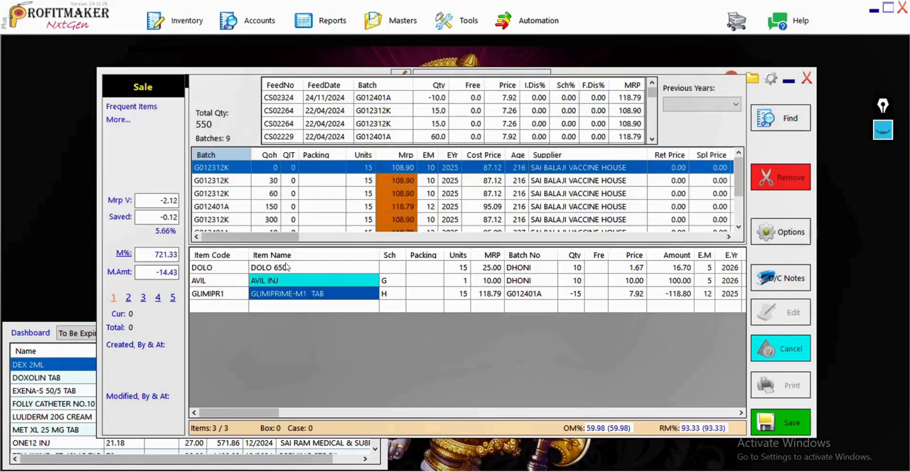
pyautogui.click(271, 196)
pyautogui.press('Down')
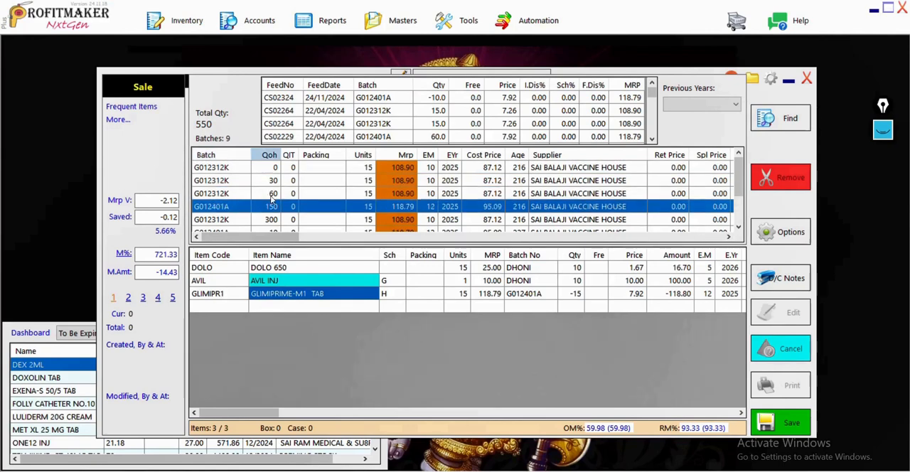
pyautogui.press('Down')
pyautogui.press('Down')
pyautogui.press('Down')
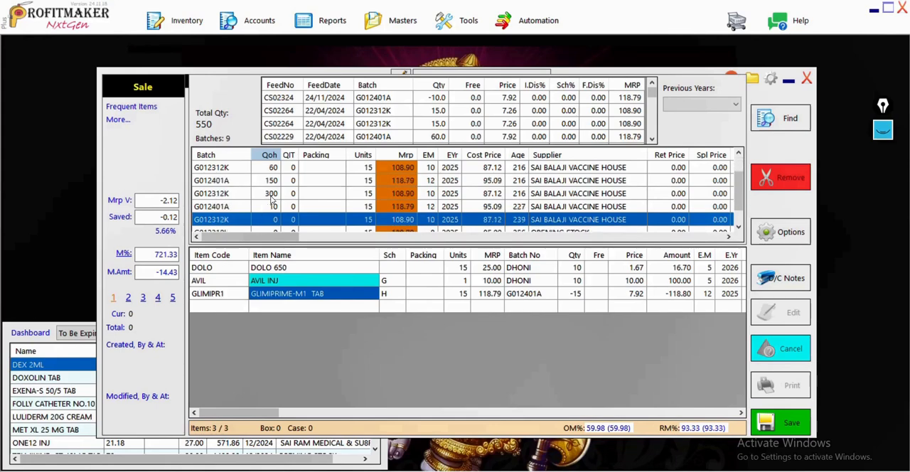
pyautogui.press('Return')
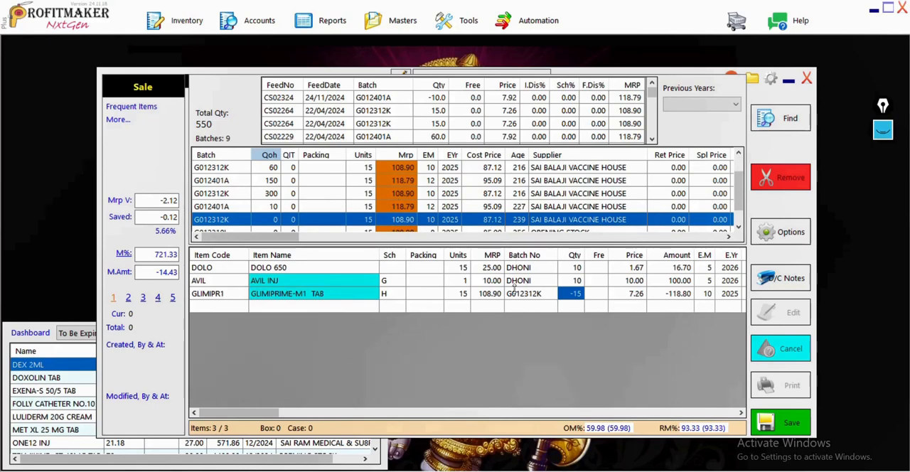
pyautogui.press('Return')
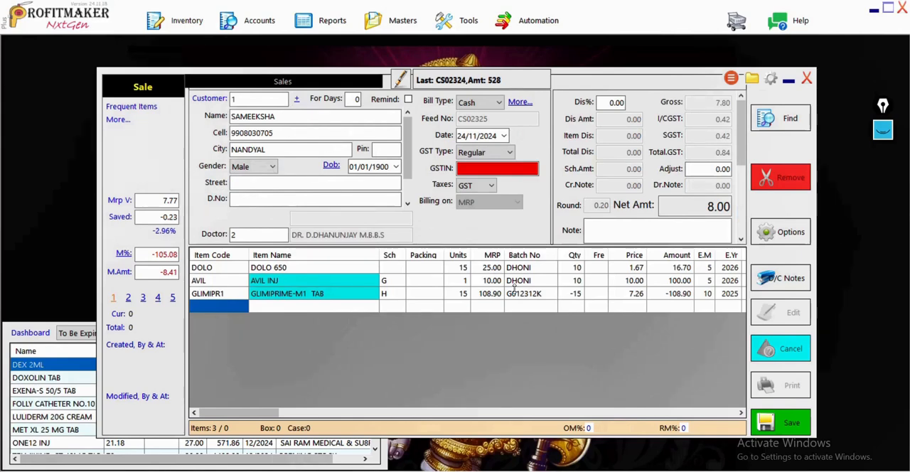
# Add TELVAS 20MG TAB to the fourth row of the bill from batch SPK231739 with a quantity of 15.
pyautogui.press('Return')
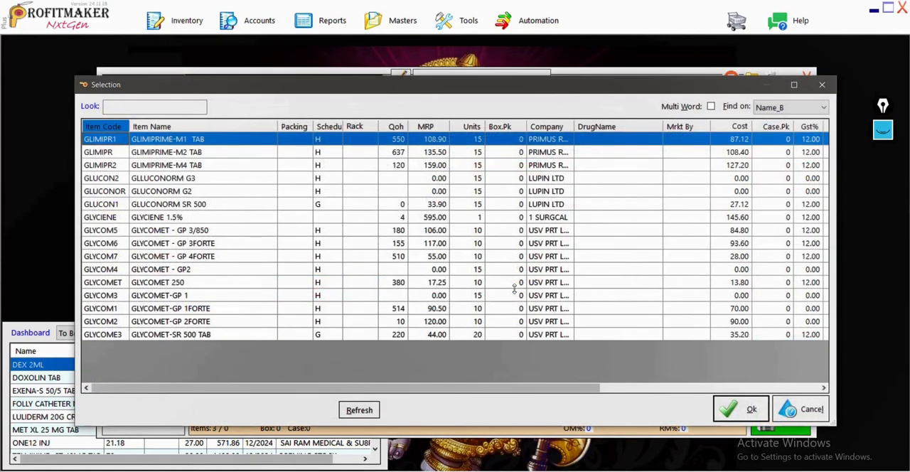
pyautogui.write('TEL')
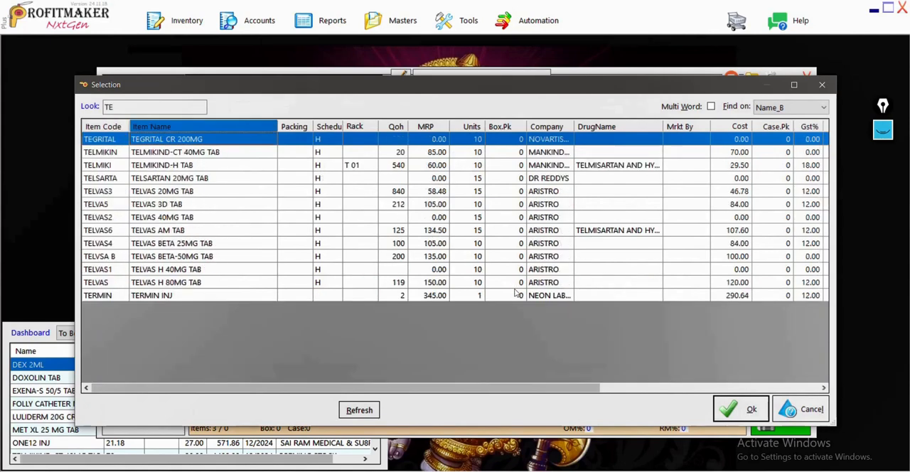
pyautogui.press('Down')
pyautogui.press('Down')
pyautogui.press('Down')
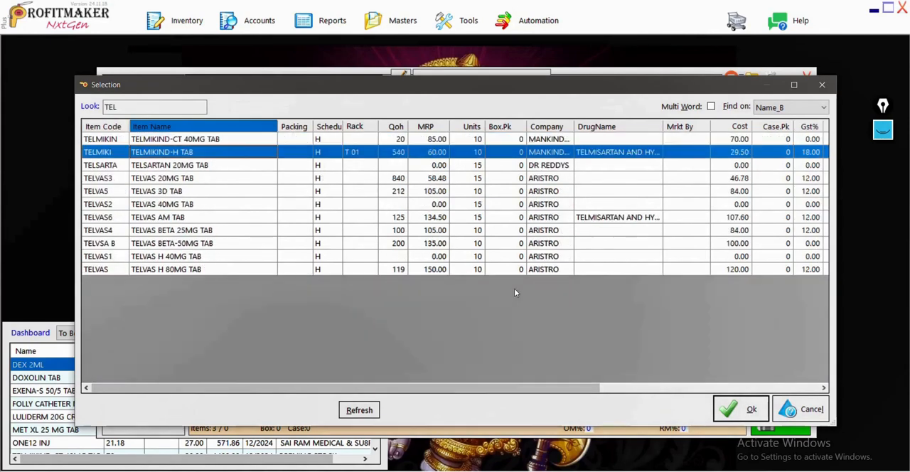
pyautogui.press('Return')
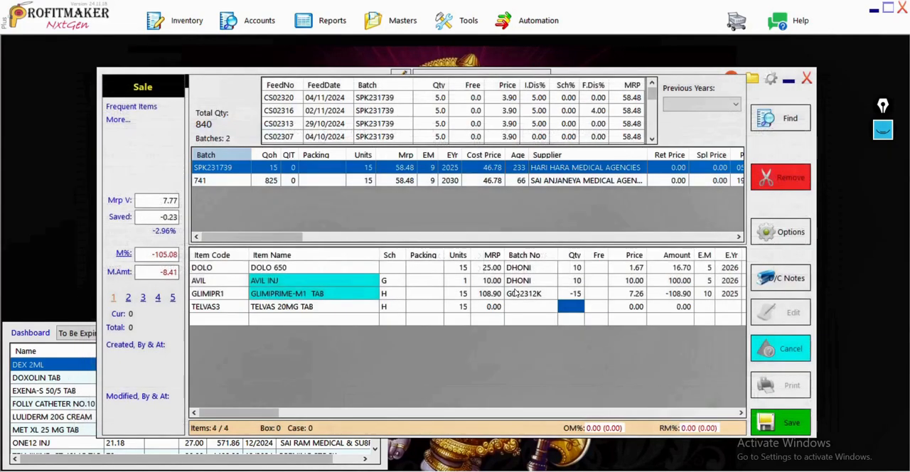
pyautogui.press('Return')
pyautogui.write('15')
pyautogui.press('Return')
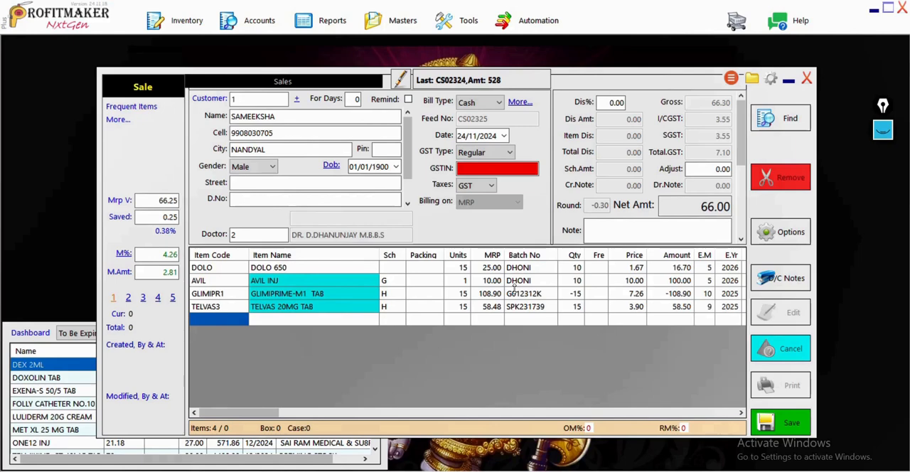
# List the medicines that contain the drug TELMISARTAN AND HYDROCHLOROTHIAZIDE TAB for the next bill row.
pyautogui.hotkey('ctrl', 'g')
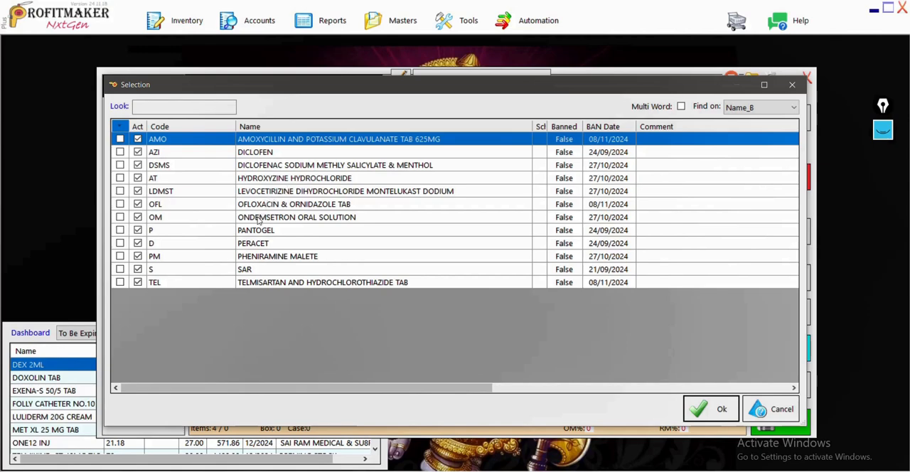
pyautogui.click(253, 283)
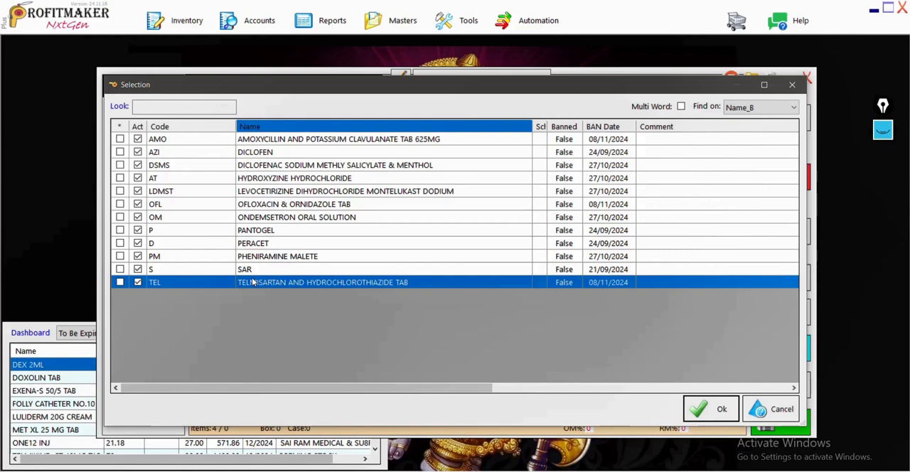
pyautogui.doubleClick(254, 283)
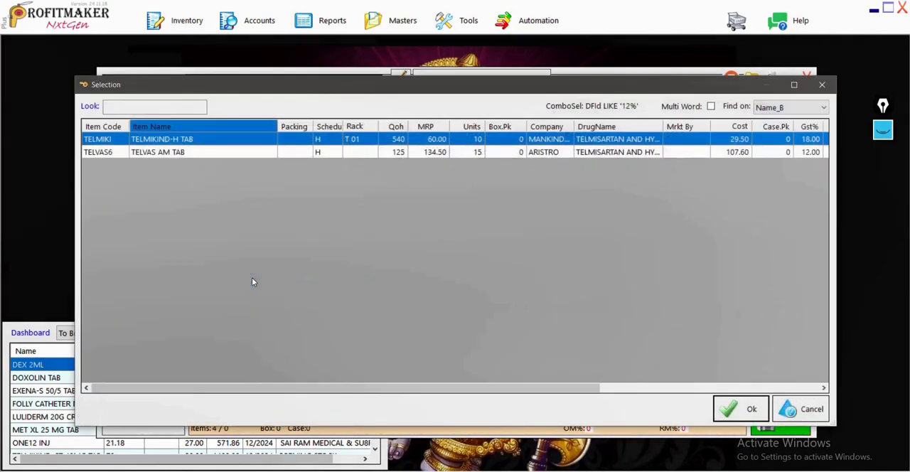
# Add TELVAS AM TAB from the filtered medicines to the bill, using batch BPK233355 with a quantity of 10.
pyautogui.press('Down')
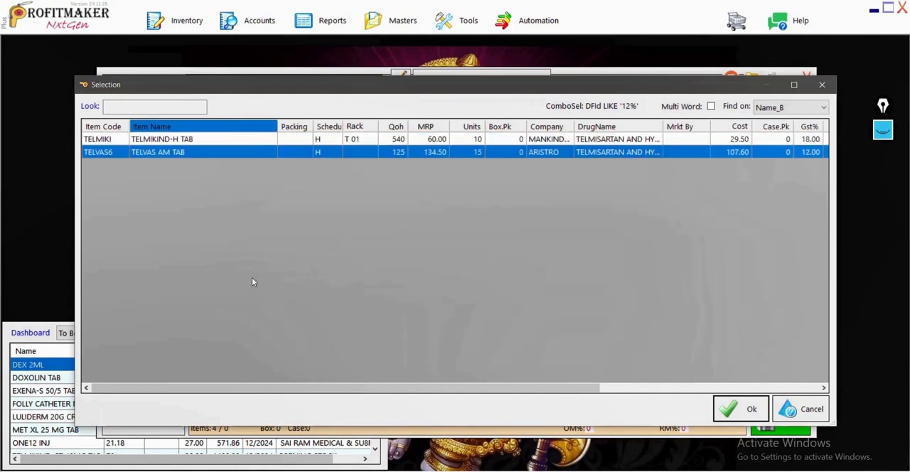
pyautogui.press('Up')
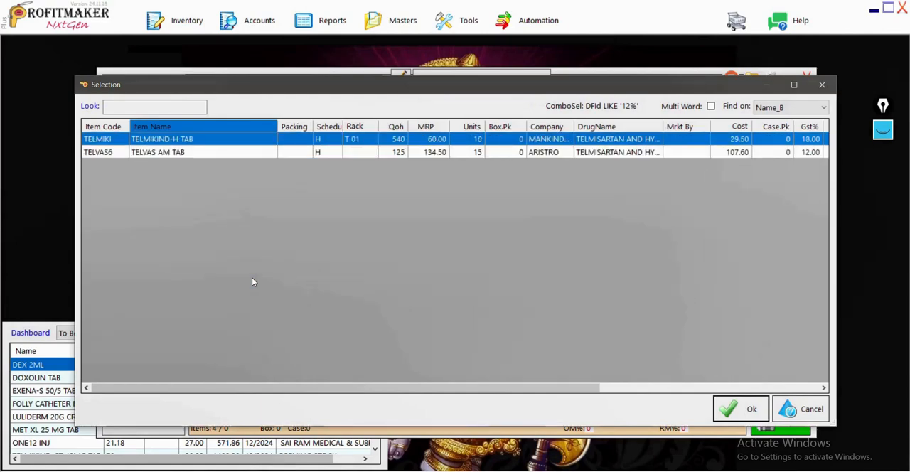
pyautogui.press('Down')
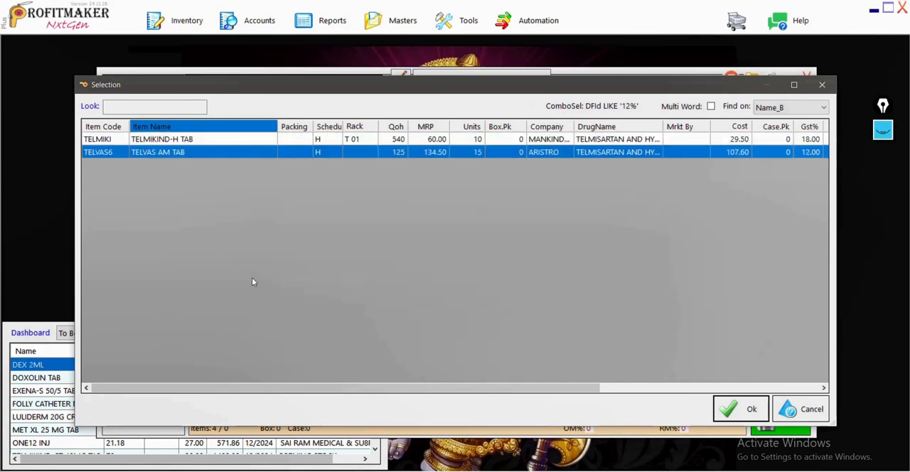
pyautogui.press('Return')
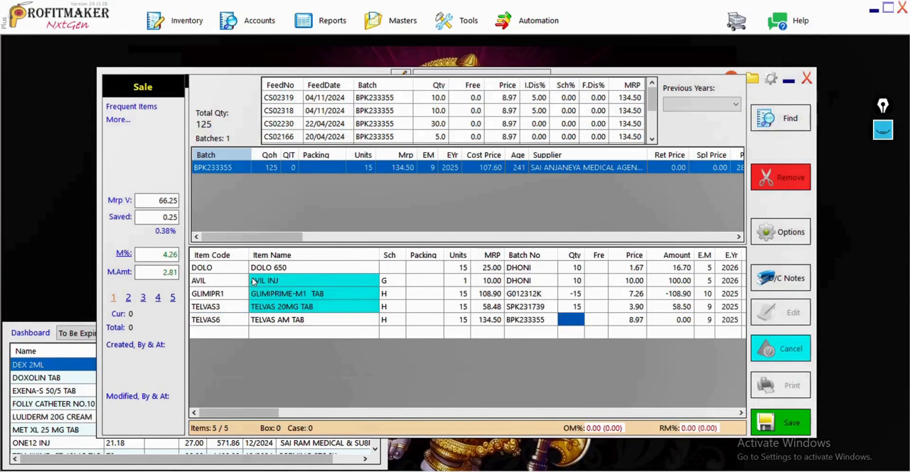
pyautogui.write('10')
pyautogui.press('Return')
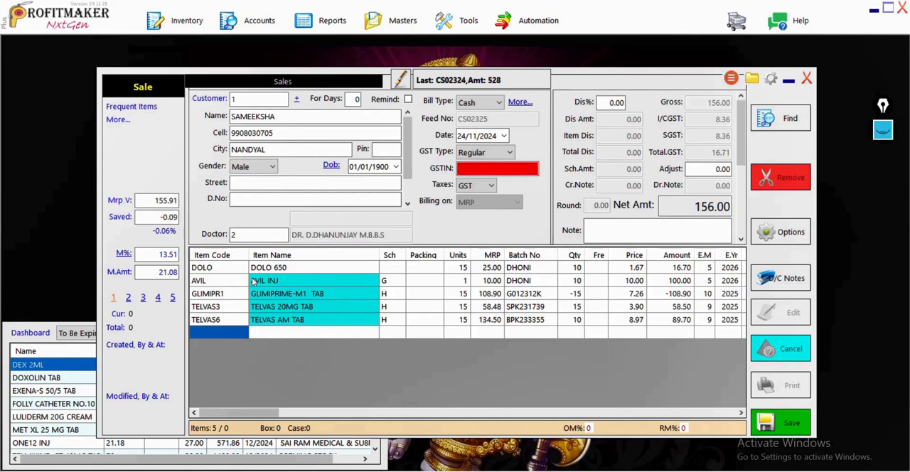
# Save the bill with tender details of a 100 GPay transfer and a received amount of 60.
pyautogui.hotkey('ctrl', 's')
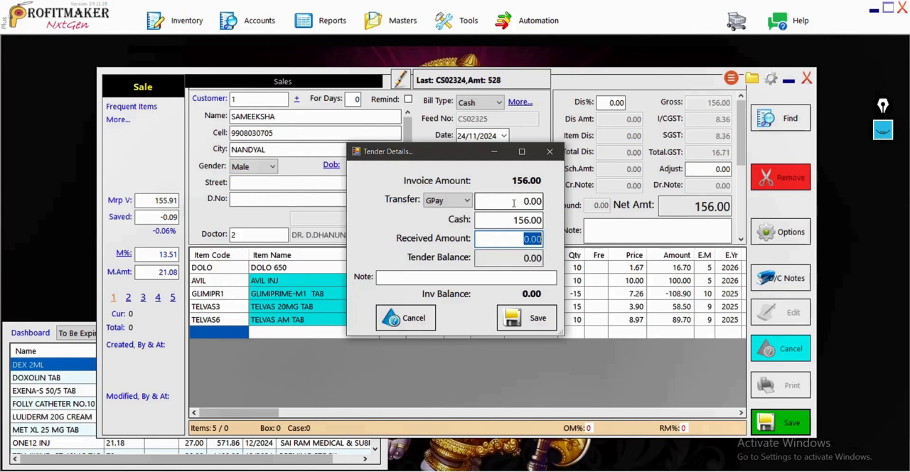
pyautogui.click(509, 201)
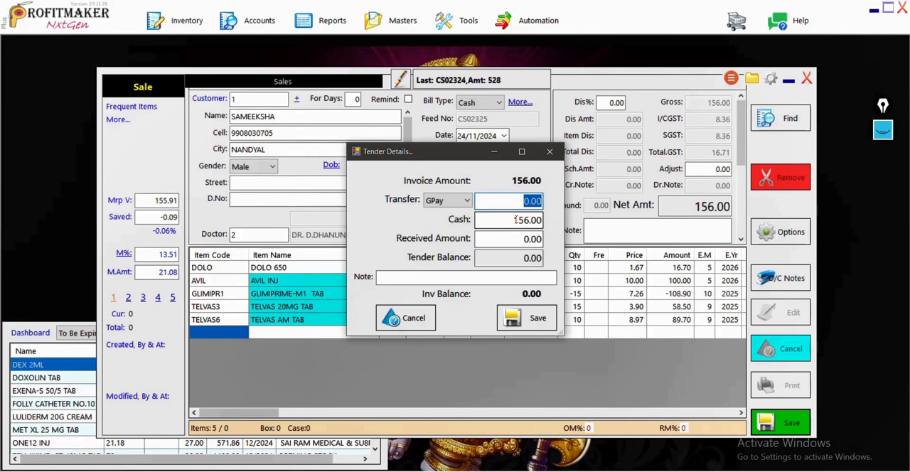
pyautogui.write('100')
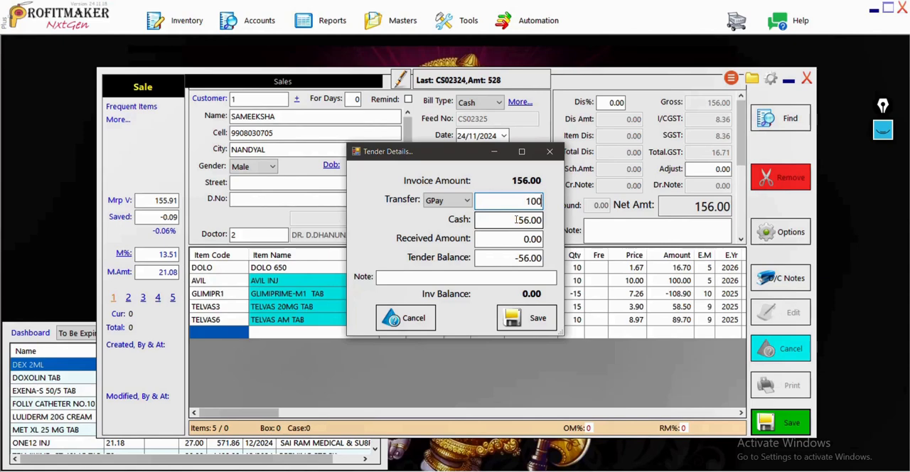
pyautogui.press('Return')
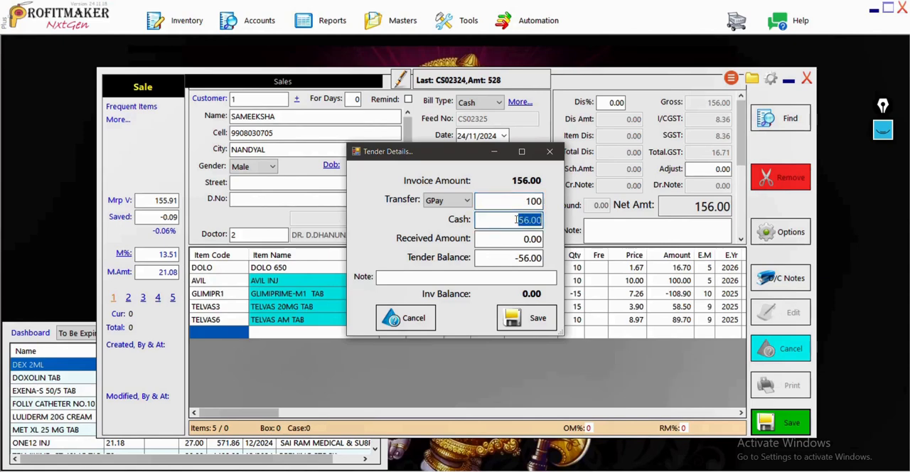
pyautogui.press('Return')
pyautogui.write('60')
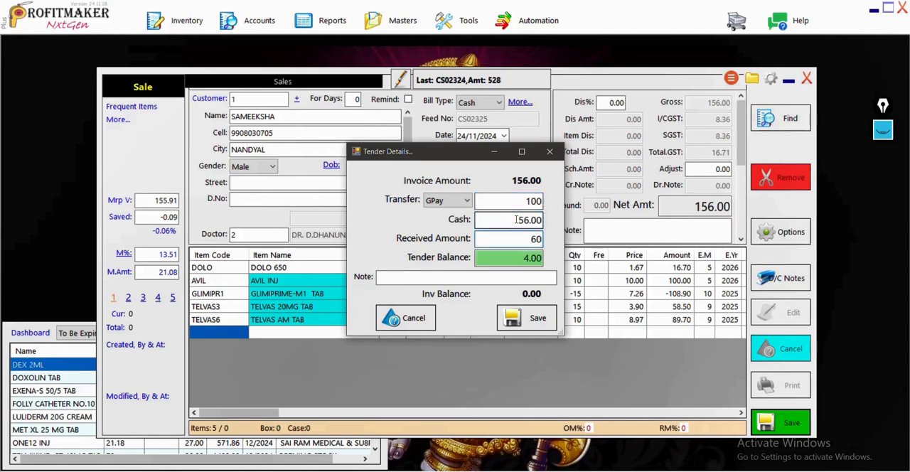
pyautogui.press('Return')
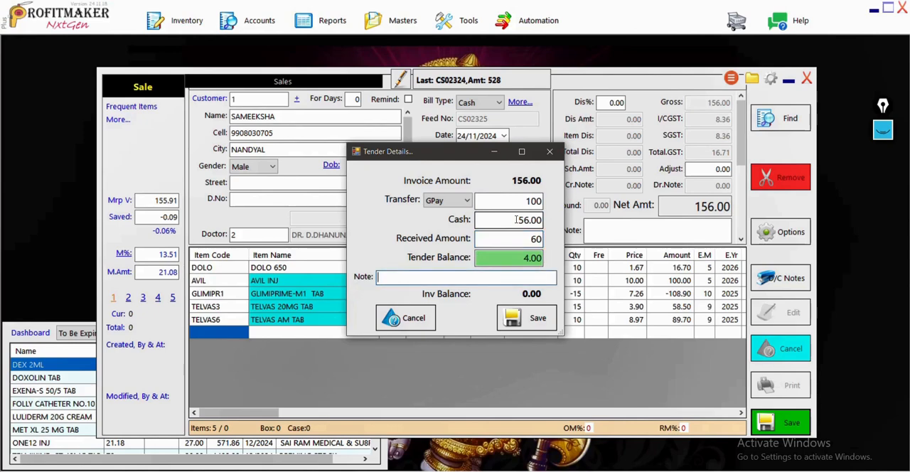
pyautogui.click(530, 318)
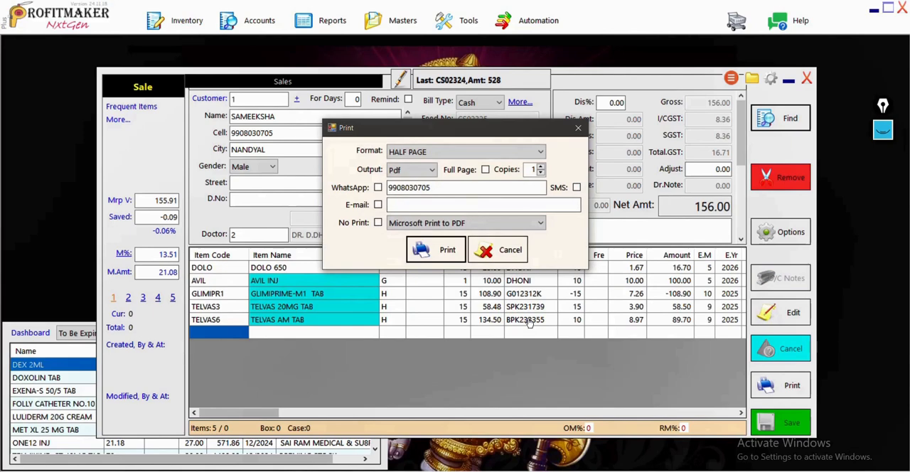
# Output the half-page invoice as a PDF with WhatsApp sending enabled and View as the printer, and zoom in on it.
pyautogui.click(377, 187)
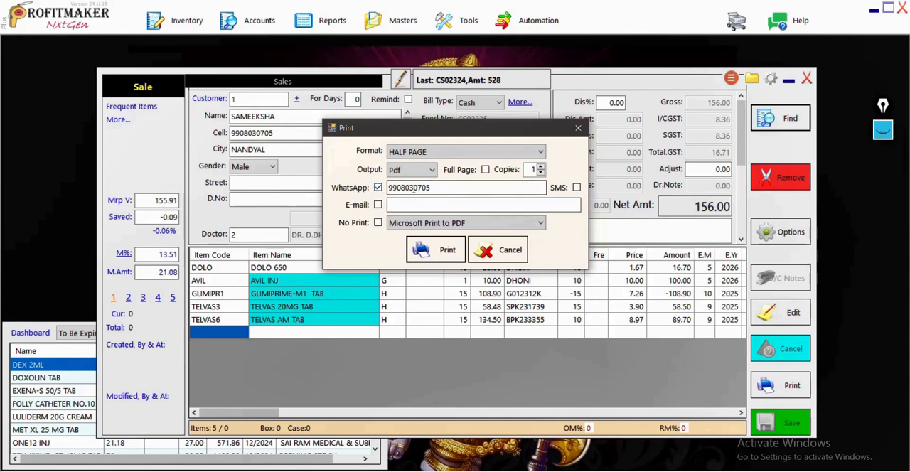
pyautogui.click(441, 223)
pyautogui.click(399, 234)
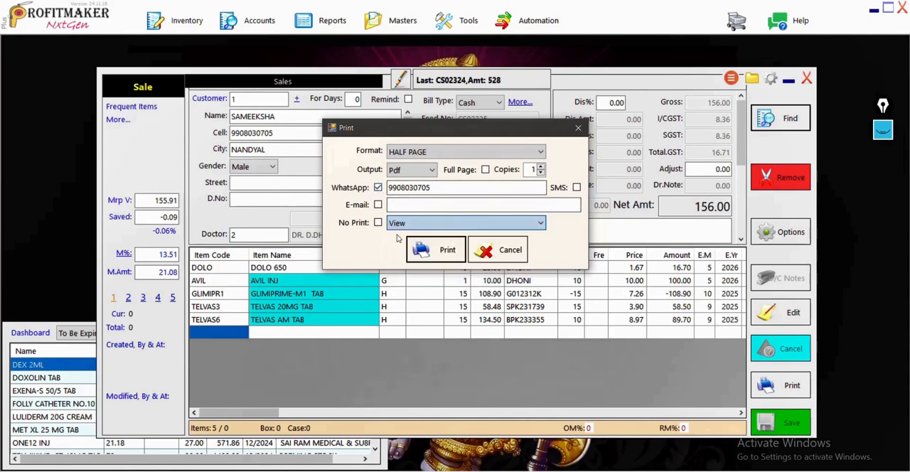
pyautogui.click(444, 260)
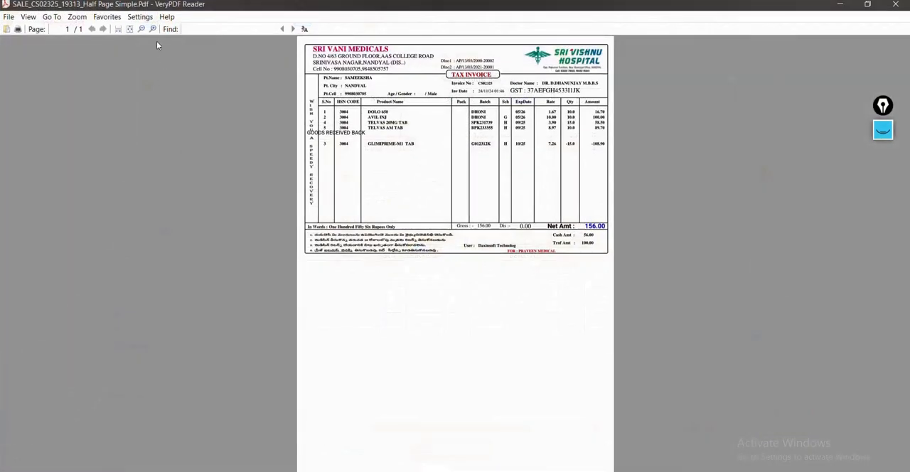
pyautogui.click(152, 30)
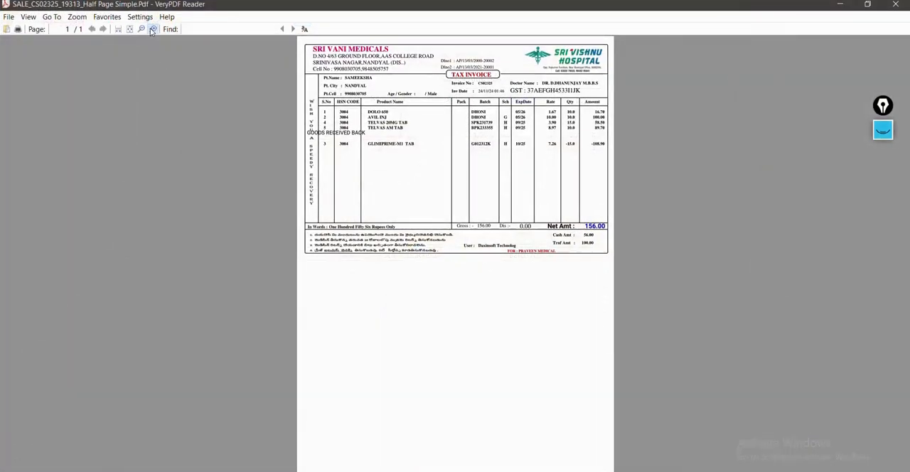